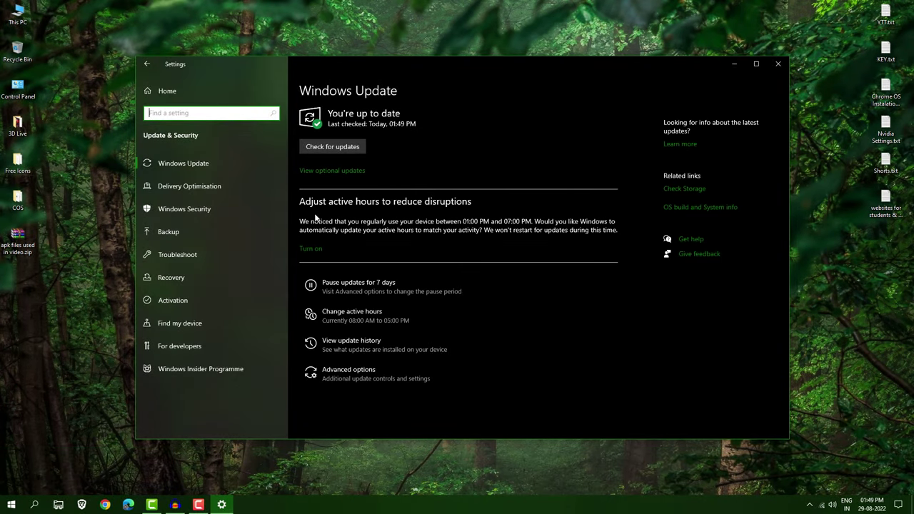
- Capture the active-hours paragraph on the Windows Update page as a screen region
{"action": "key", "text": "super+shift+s"}
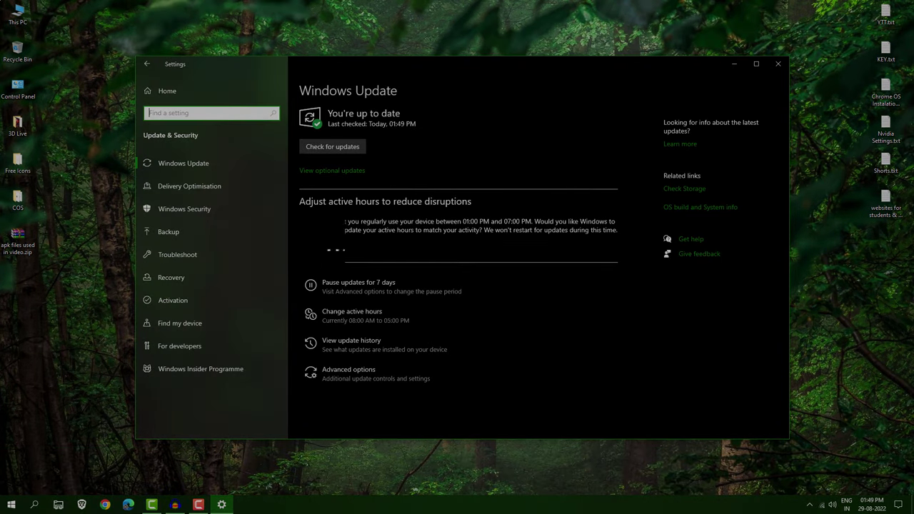
{"action": "left_click_drag", "start_coordinate": [296, 212], "coordinate": [624, 242]}
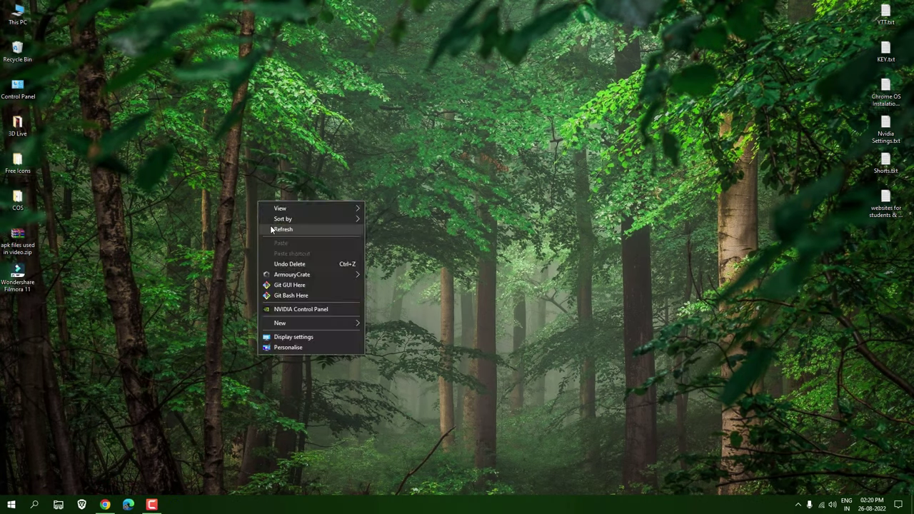
- Refresh the desktop, switch to Chrome and download the PDNob Image Translator installer from its product page
{"action": "left_click", "coordinate": [272, 229]}
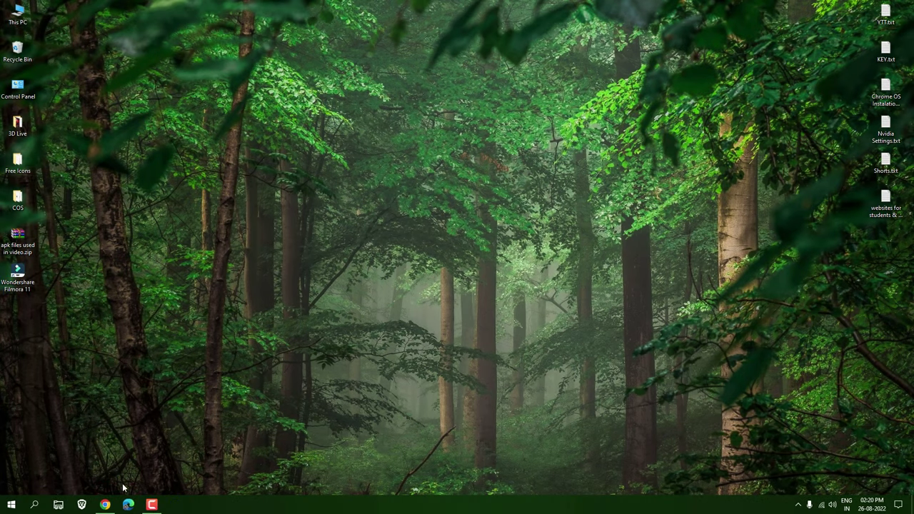
{"action": "left_click", "coordinate": [104, 504]}
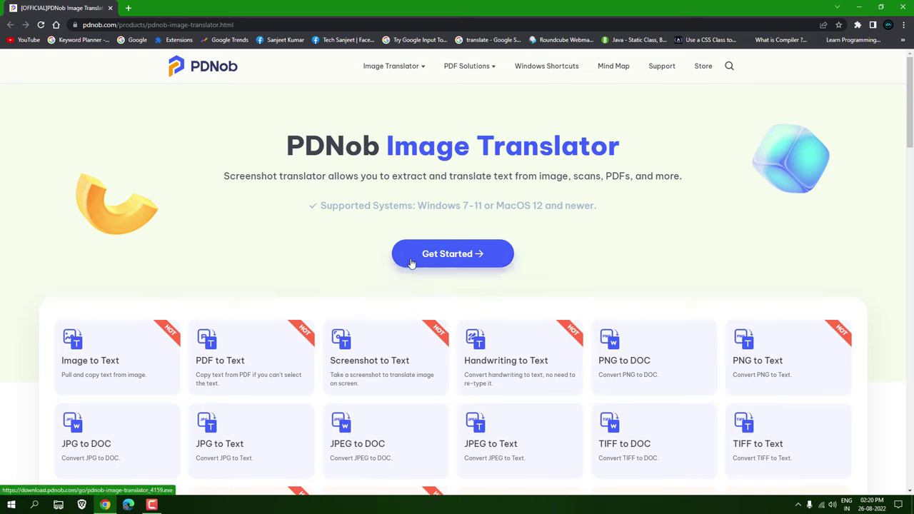
{"action": "left_click", "coordinate": [411, 262]}
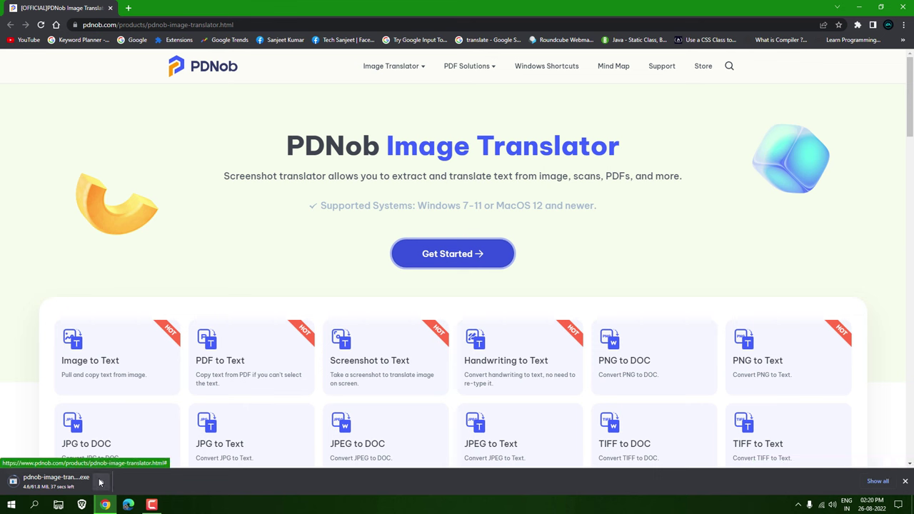
{"action": "scroll", "coordinate": [236, 278], "scroll_direction": "down", "scroll_amount": 2}
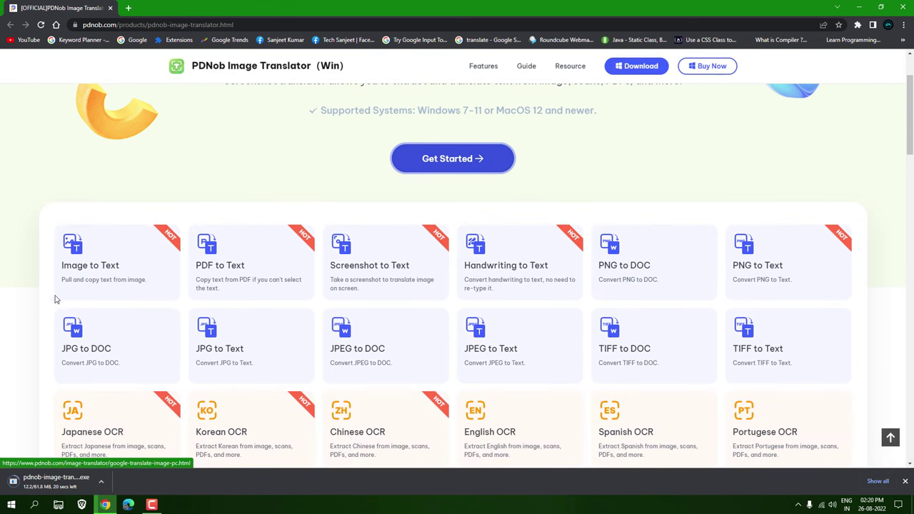
{"action": "scroll", "coordinate": [42, 304], "scroll_direction": "down", "scroll_amount": 2}
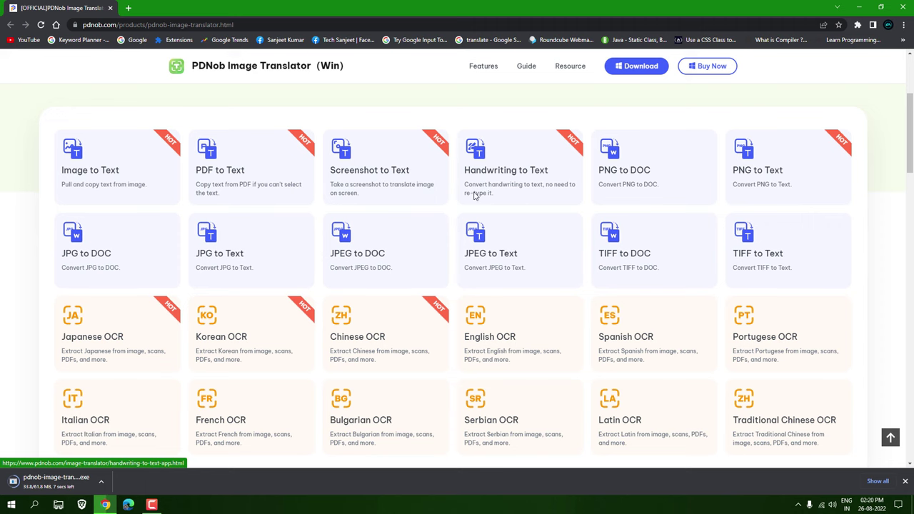
{"action": "scroll", "coordinate": [534, 180], "scroll_direction": "up", "scroll_amount": 3}
- Run the downloaded installer and install PDNob Image Translator with English as the setup language
{"action": "left_click", "coordinate": [101, 482]}
{"action": "left_click", "coordinate": [117, 421]}
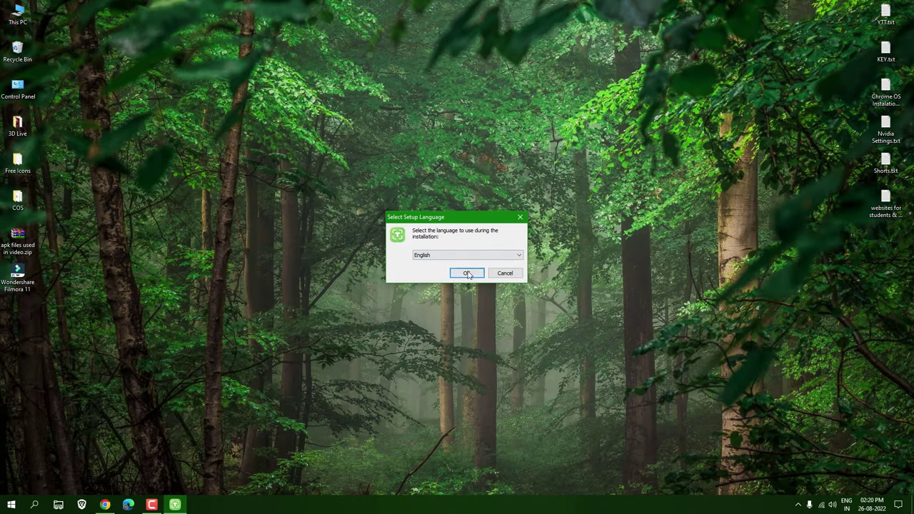
{"action": "left_click", "coordinate": [466, 272]}
{"action": "left_click", "coordinate": [510, 328]}
{"action": "left_click", "coordinate": [505, 329]}
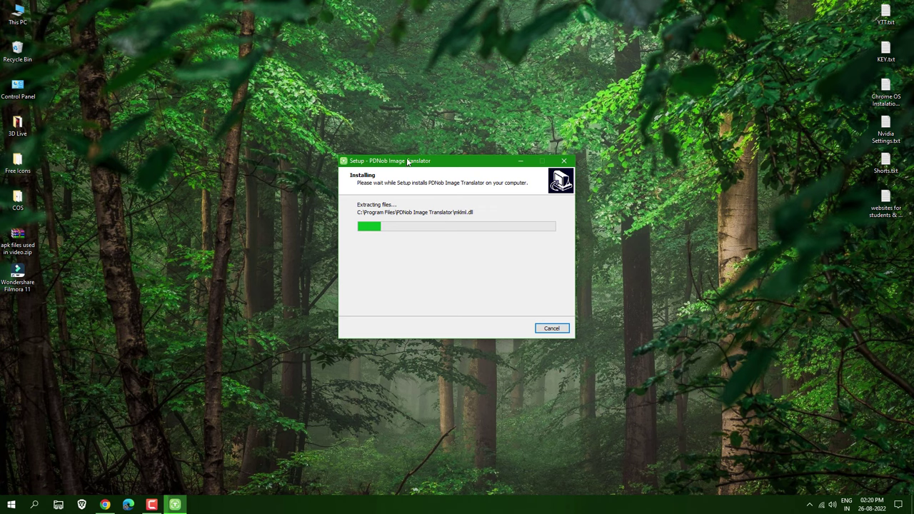
{"action": "key", "text": "Return"}
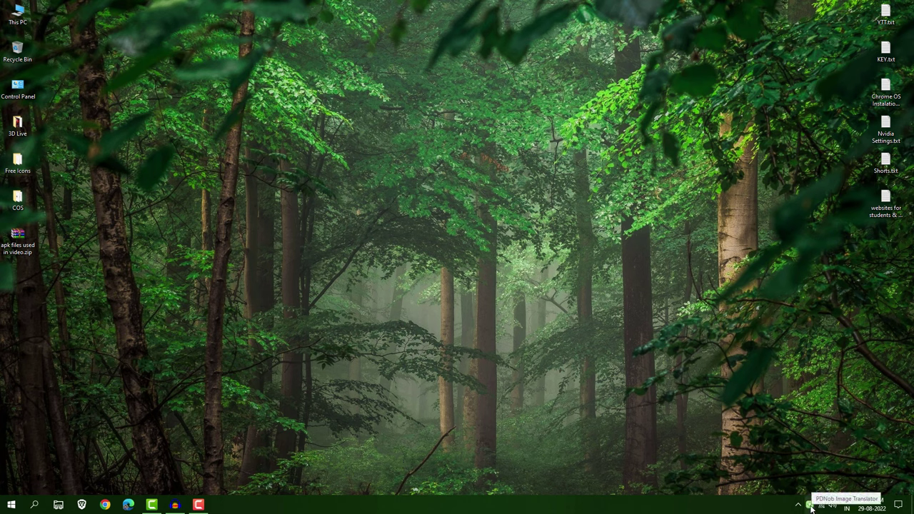
- Use PDNob's Screenshot & Recognize to capture the "Free Icons" folder label on the desktop
{"action": "mouse_move", "coordinate": [810, 507]}
{"action": "left_mouse_down"}
{"action": "mouse_move", "coordinate": [799, 504]}
{"action": "mouse_move", "coordinate": [802, 494]}
{"action": "left_mouse_up"}
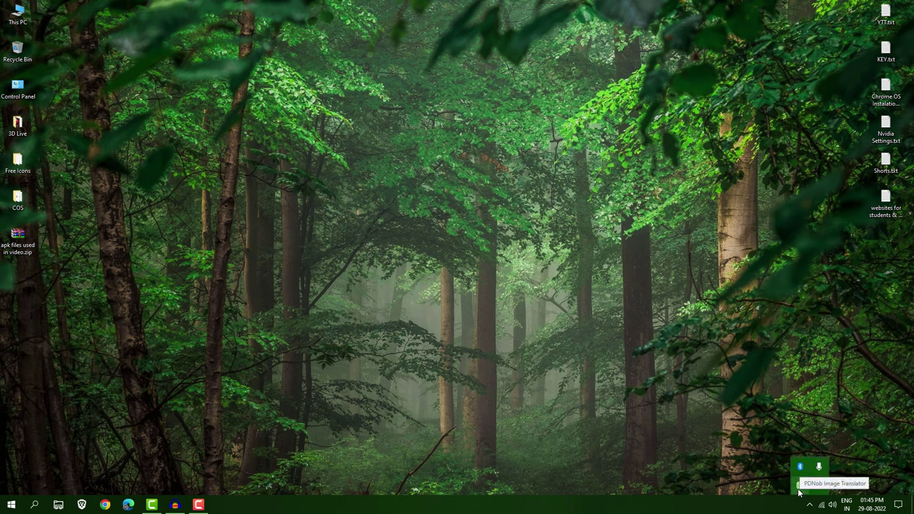
{"action": "right_click", "coordinate": [800, 492]}
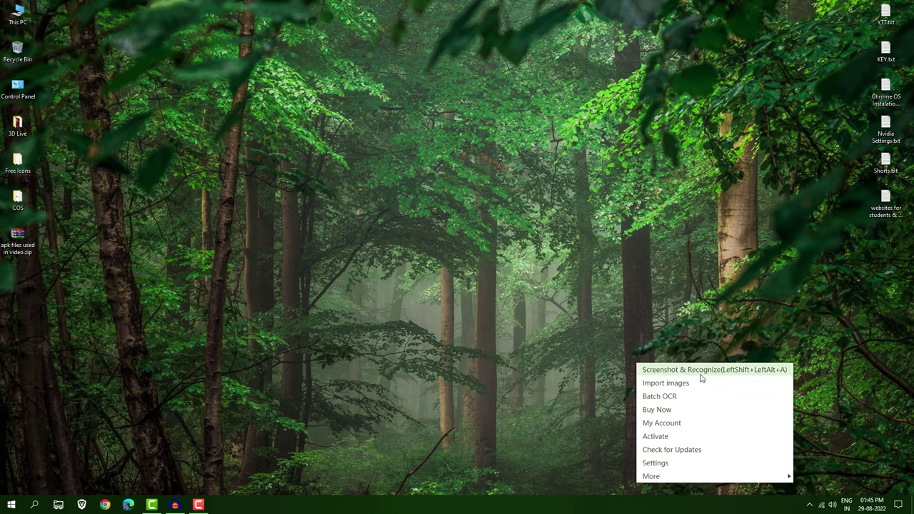
{"action": "left_click", "coordinate": [744, 369]}
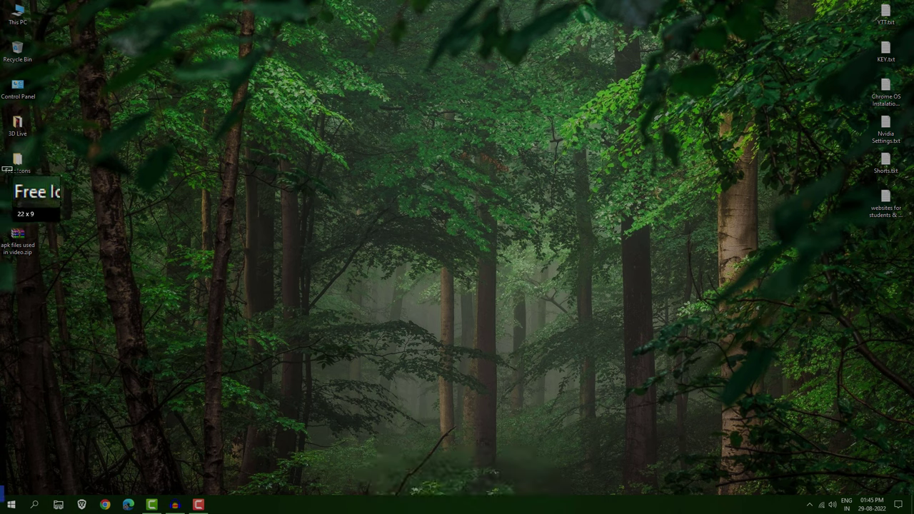
{"action": "left_click_drag", "start_coordinate": [4, 166], "coordinate": [39, 177]}
{"action": "left_click_drag", "start_coordinate": [39, 177], "coordinate": [40, 177]}
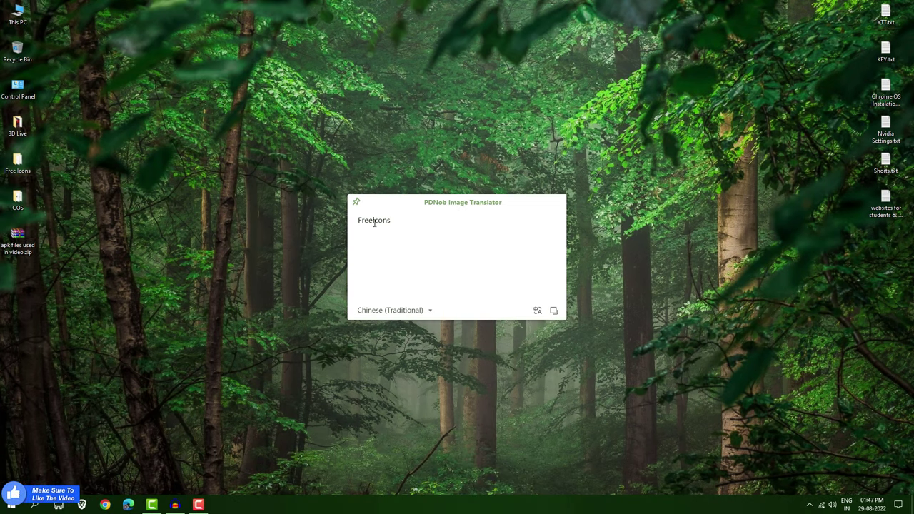
- Translate the recognized "Free Icons" text and set the target language to Arabic
{"action": "left_click", "coordinate": [537, 312]}
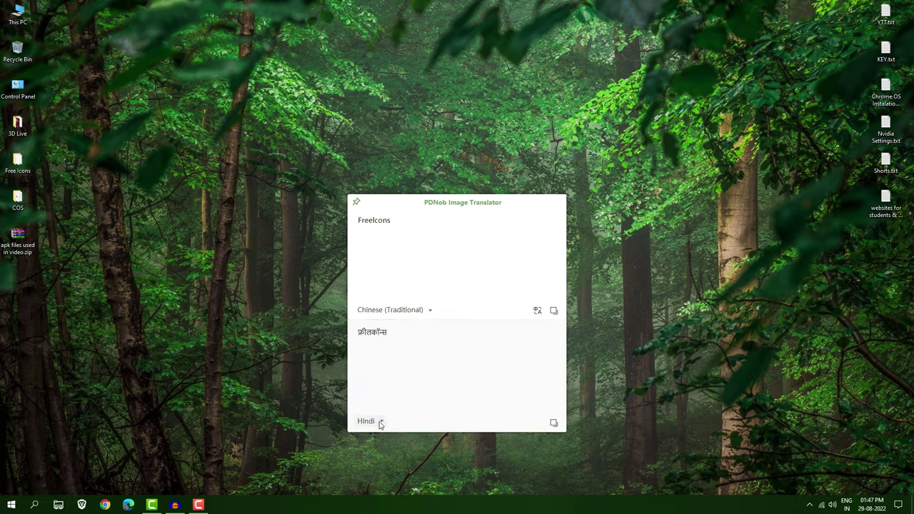
{"action": "left_click", "coordinate": [381, 422]}
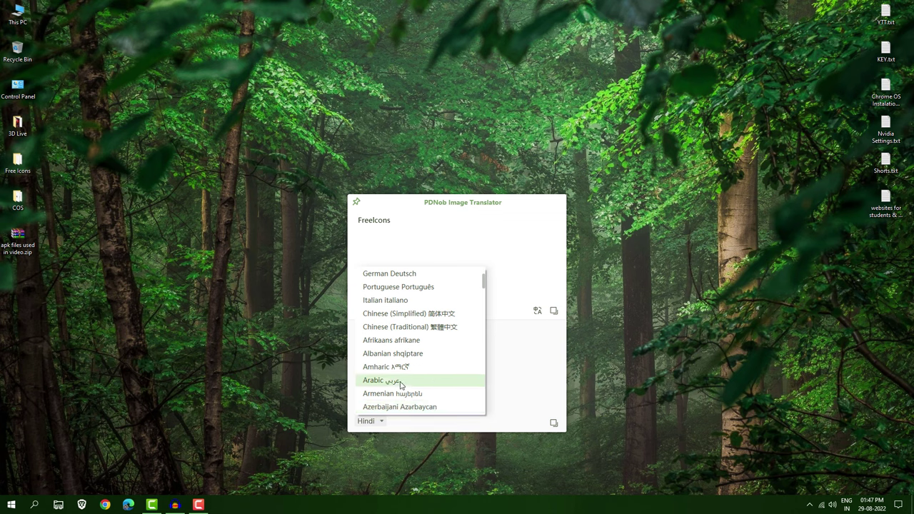
{"action": "left_click", "coordinate": [401, 383]}
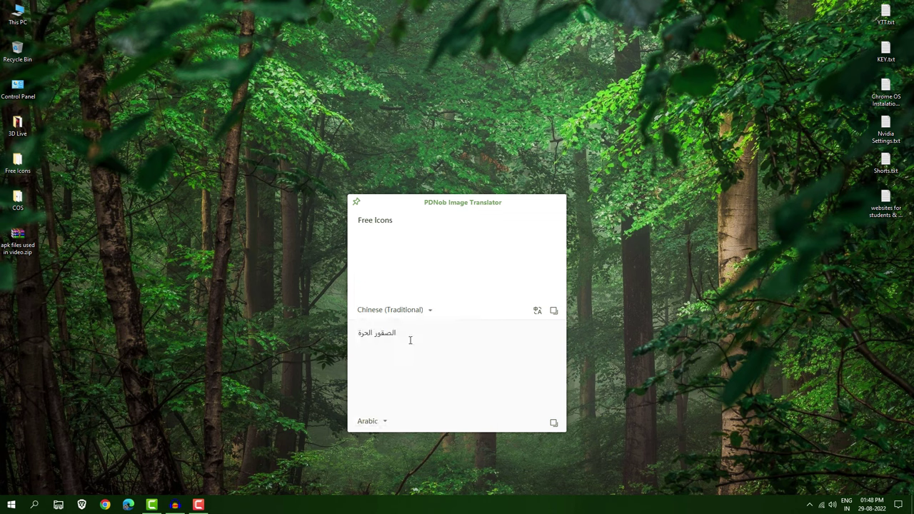
{"action": "left_click_drag", "start_coordinate": [412, 333], "coordinate": [357, 334]}
{"action": "left_click", "coordinate": [379, 355]}
- Change the target language of the "Free Icons" translation to Chinese and select the translated text
{"action": "left_click", "coordinate": [382, 422]}
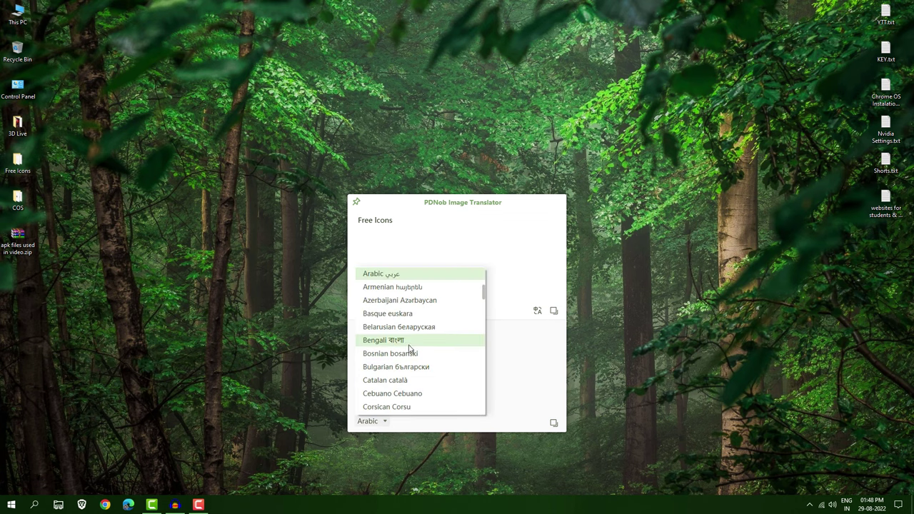
{"action": "scroll", "coordinate": [406, 346], "scroll_direction": "up", "scroll_amount": 3}
{"action": "left_click", "coordinate": [404, 338]}
{"action": "left_click_drag", "start_coordinate": [402, 334], "coordinate": [359, 333]}
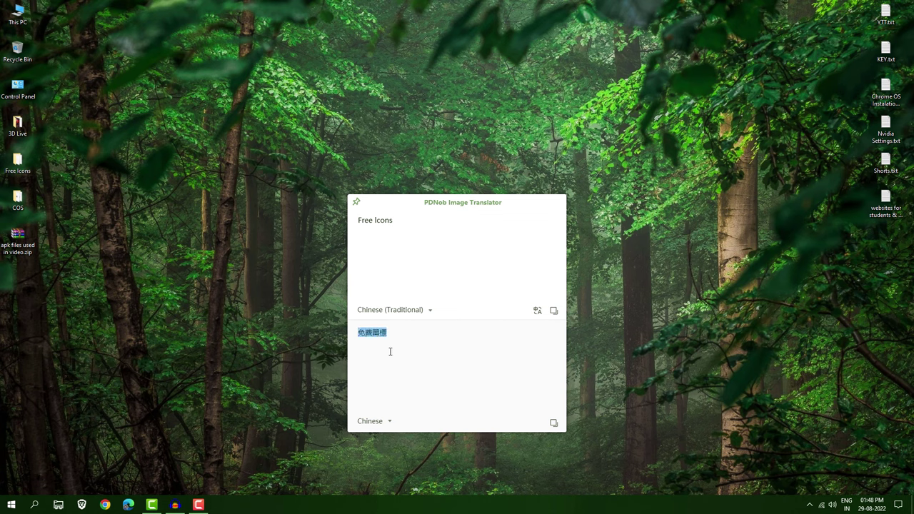
{"action": "right_click", "coordinate": [381, 337]}
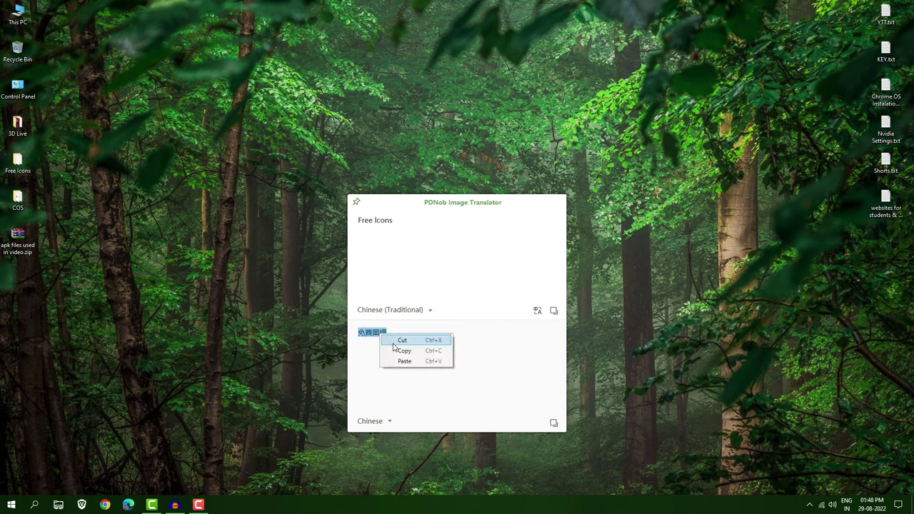
{"action": "left_click", "coordinate": [428, 383]}
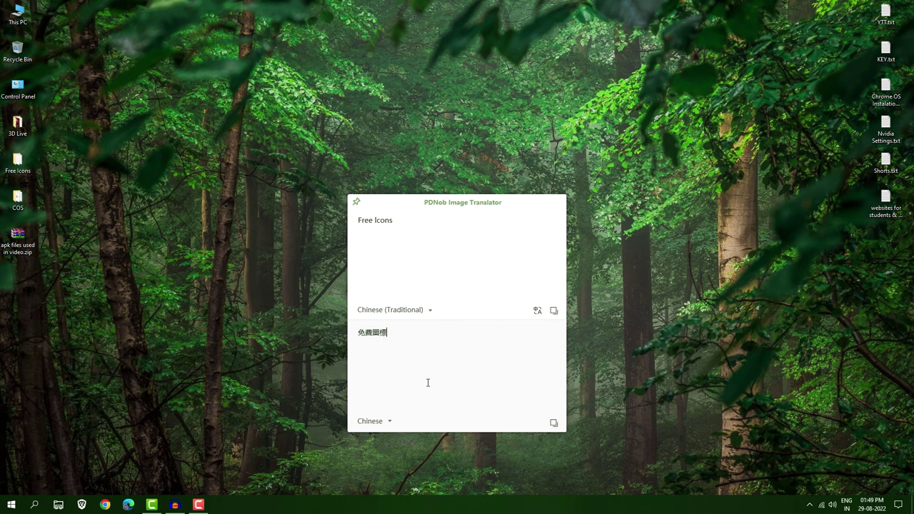
- Open the Windows Update page in Settings and capture its active-hours paragraph for text recognition
{"action": "left_click", "coordinate": [9, 506]}
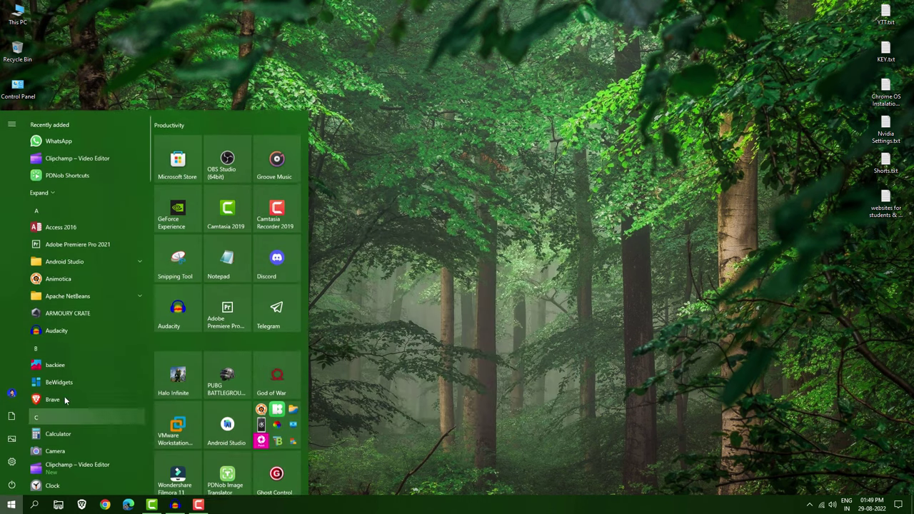
{"action": "left_click", "coordinate": [12, 460]}
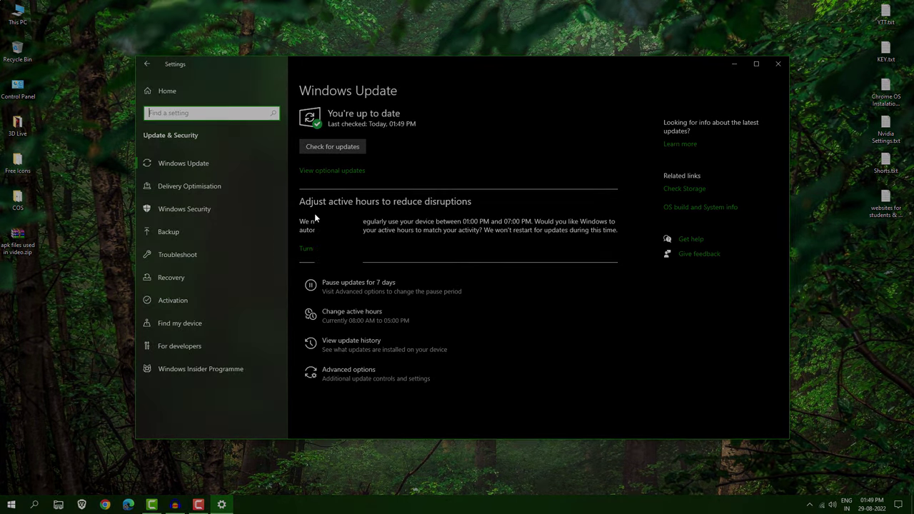
{"action": "left_click_drag", "start_coordinate": [344, 243], "coordinate": [624, 242]}
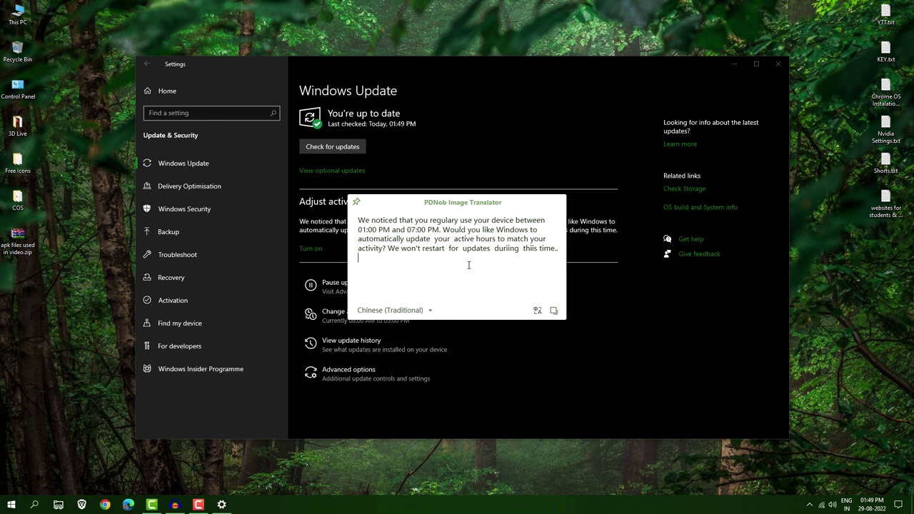
- Translate the recognized active-hours paragraph and set the target language to Arabic
{"action": "left_click_drag", "start_coordinate": [557, 251], "coordinate": [365, 229]}
{"action": "left_click", "coordinate": [364, 229]}
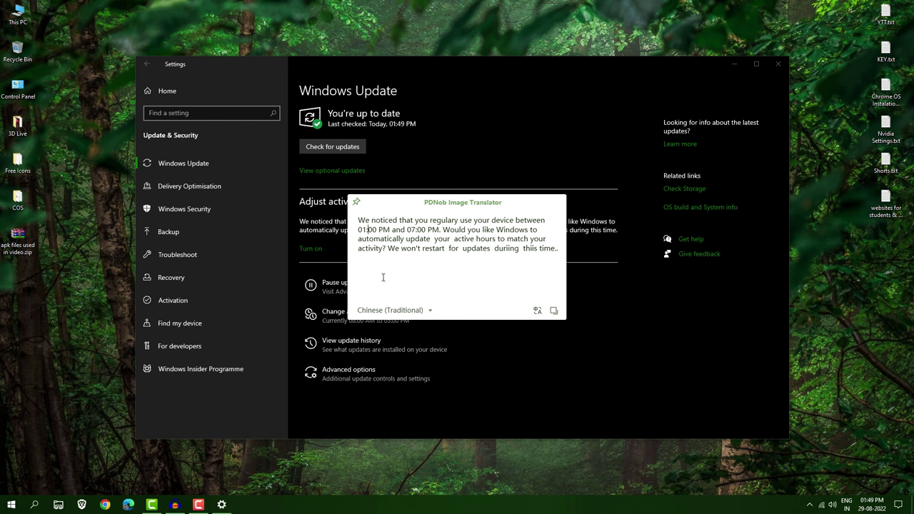
{"action": "left_click", "coordinate": [538, 312]}
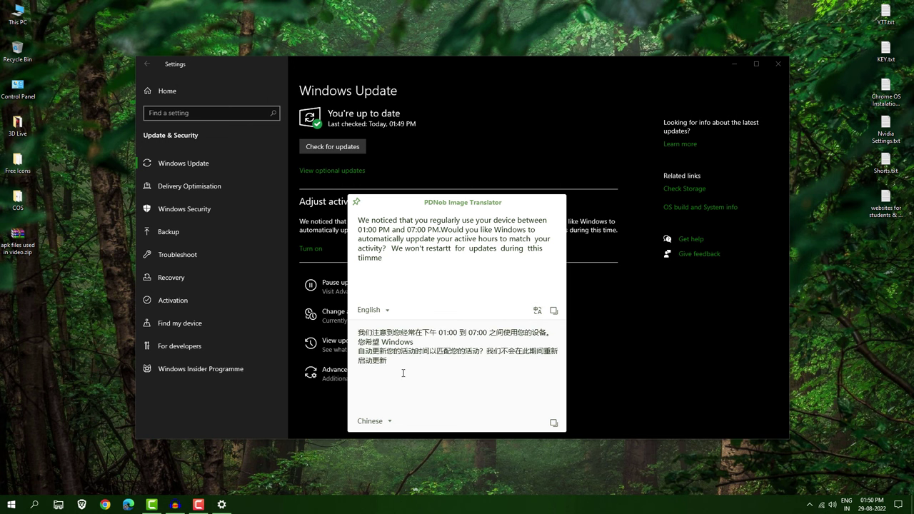
{"action": "left_click", "coordinate": [392, 421]}
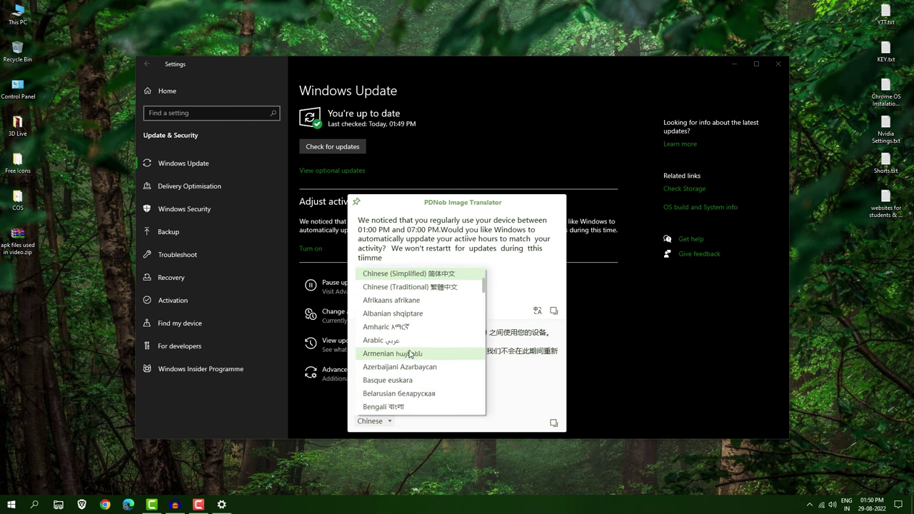
{"action": "left_click", "coordinate": [410, 342]}
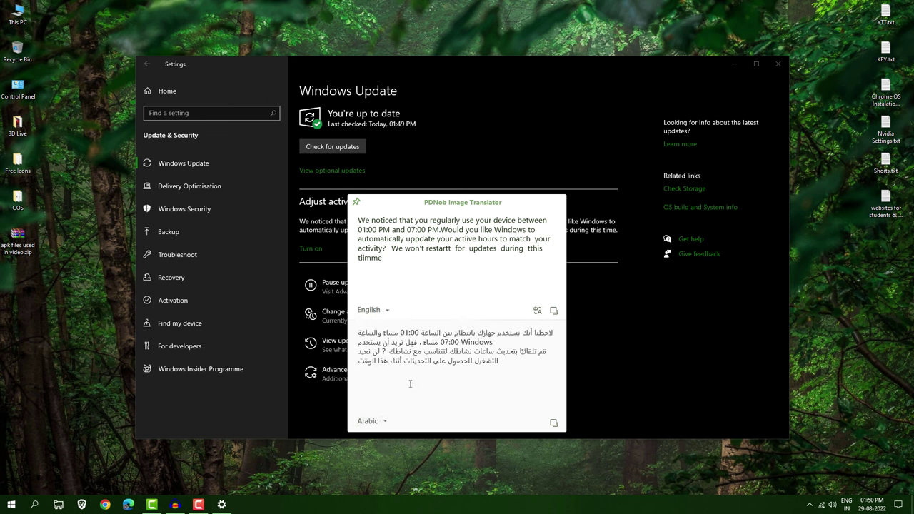
{"action": "left_click", "coordinate": [385, 422]}
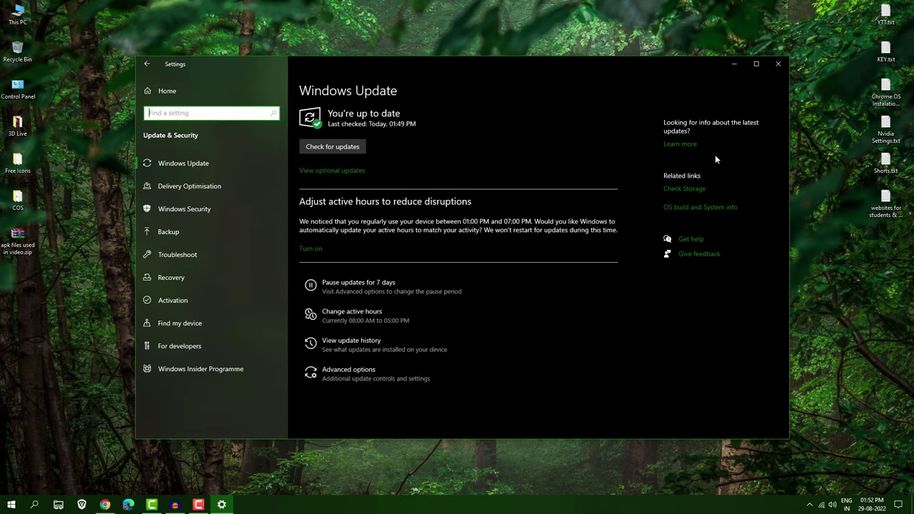
- Close Settings and import the image "Screenshot 2022-08-27 142332.png" from Pictures into PDNob for text recognition
{"action": "left_click", "coordinate": [778, 65]}
{"action": "left_click", "coordinate": [809, 505]}
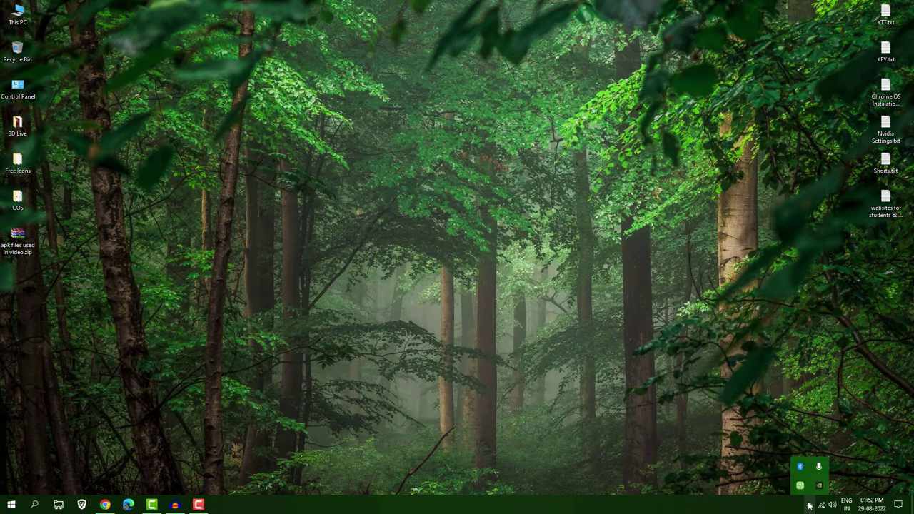
{"action": "right_click", "coordinate": [800, 485]}
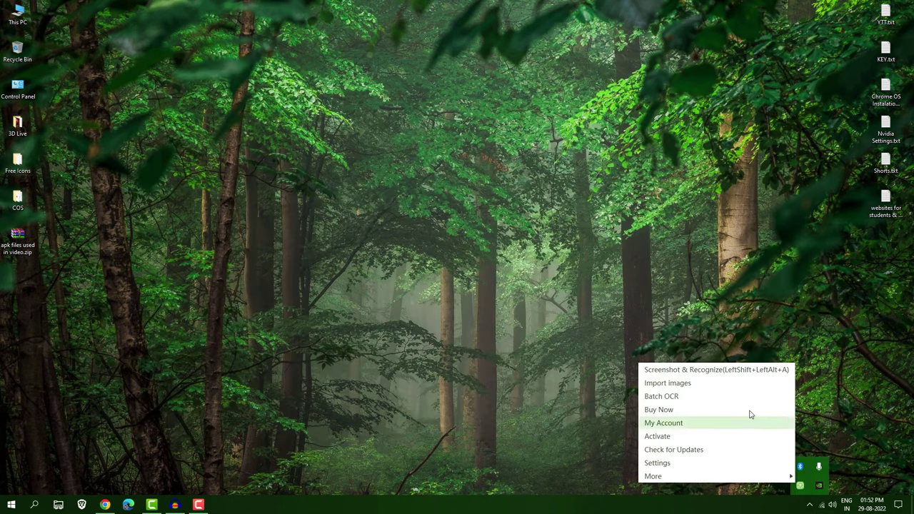
{"action": "left_click", "coordinate": [706, 386]}
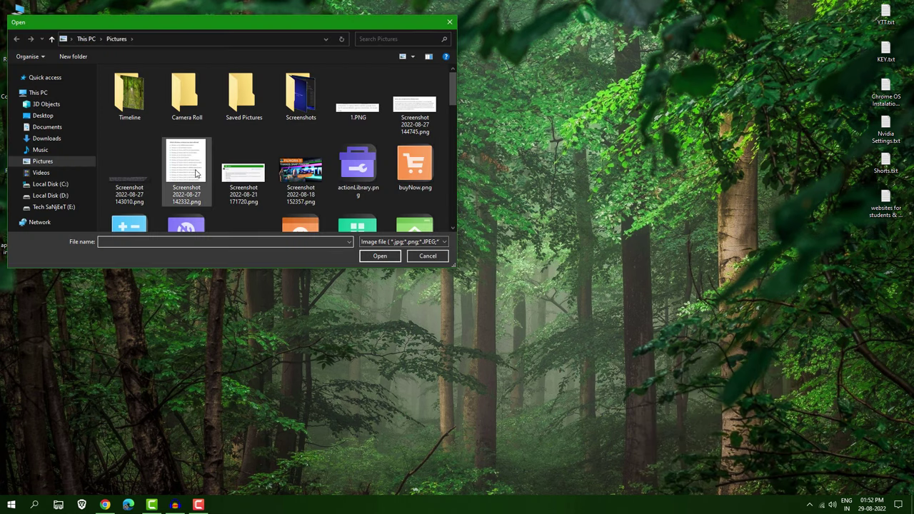
{"action": "double_click", "coordinate": [194, 170]}
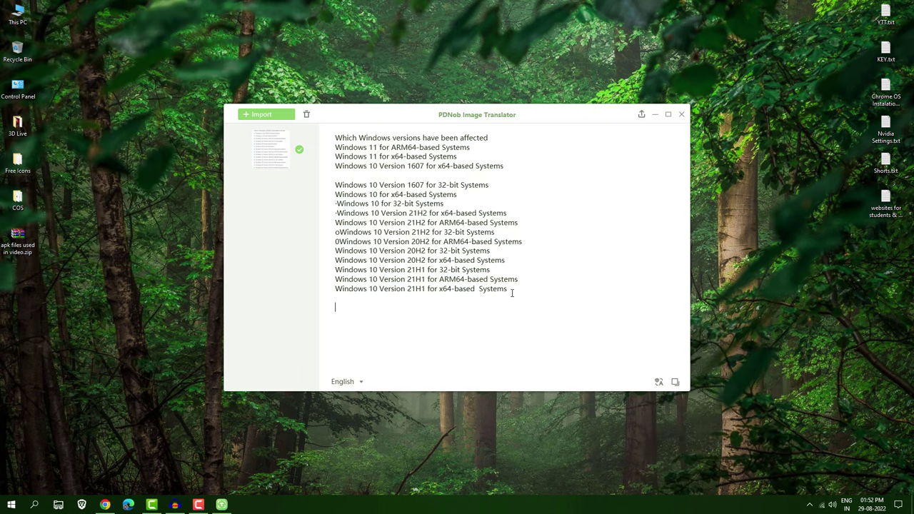
- Look over the text recognized from the imported image, its language choices and the available export formats
{"action": "left_click_drag", "start_coordinate": [524, 298], "coordinate": [335, 138]}
{"action": "left_click", "coordinate": [389, 204]}
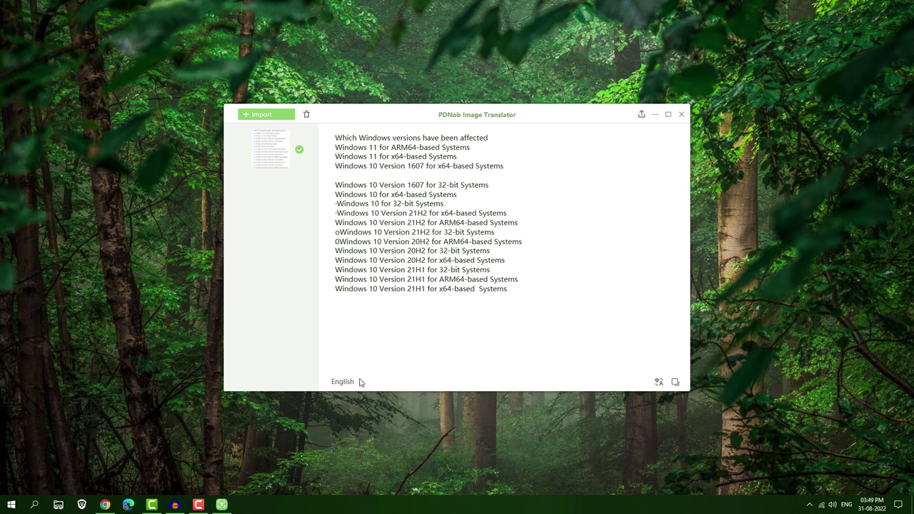
{"action": "left_click", "coordinate": [357, 383]}
{"action": "left_click", "coordinate": [452, 354]}
{"action": "left_click", "coordinate": [642, 115]}
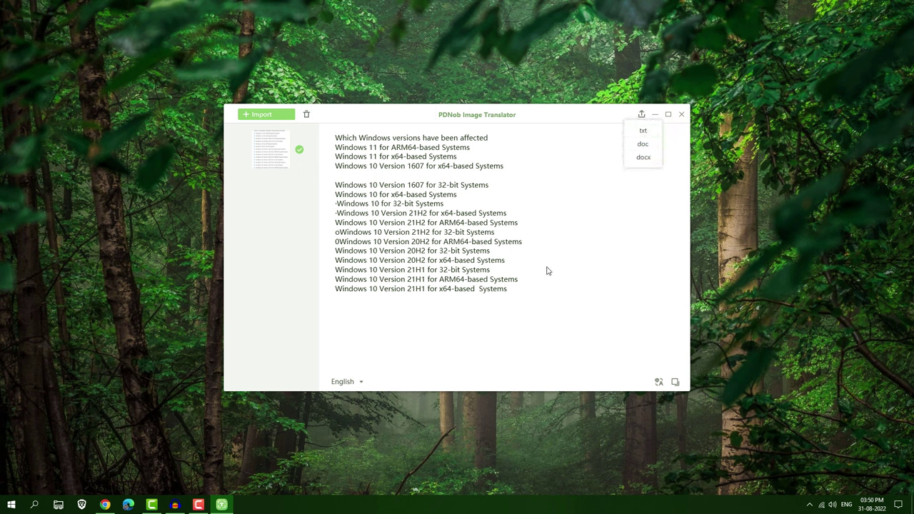
- Export the recognized Windows versions text in doc format to Pictures as 1.doc
{"action": "left_click", "coordinate": [641, 145]}
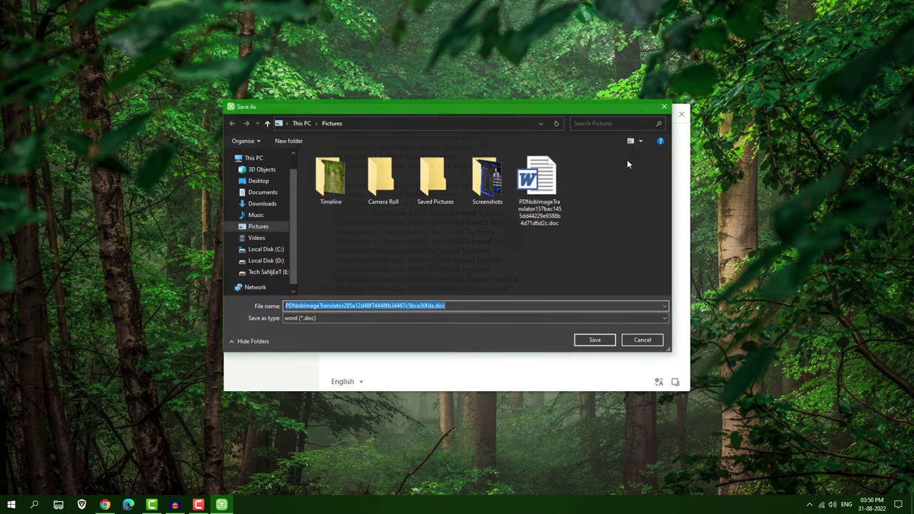
{"action": "type", "text": "1.doc"}
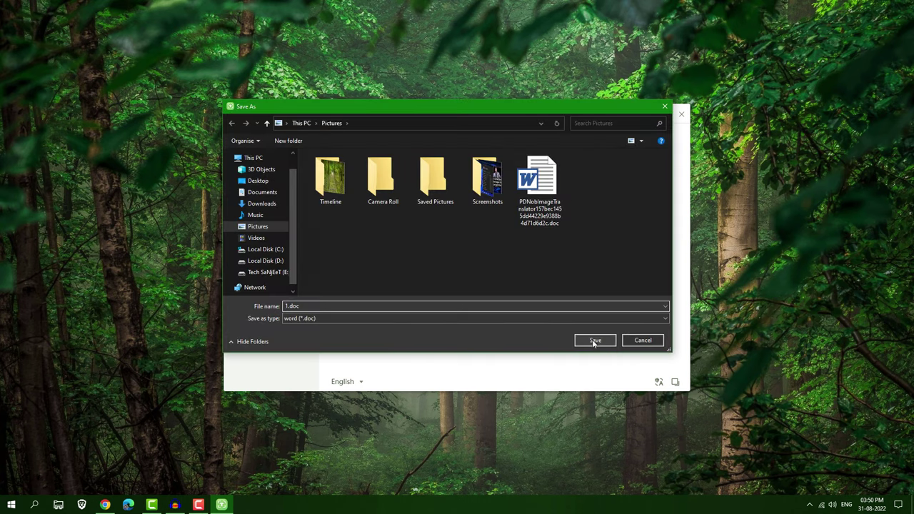
{"action": "left_click", "coordinate": [594, 341]}
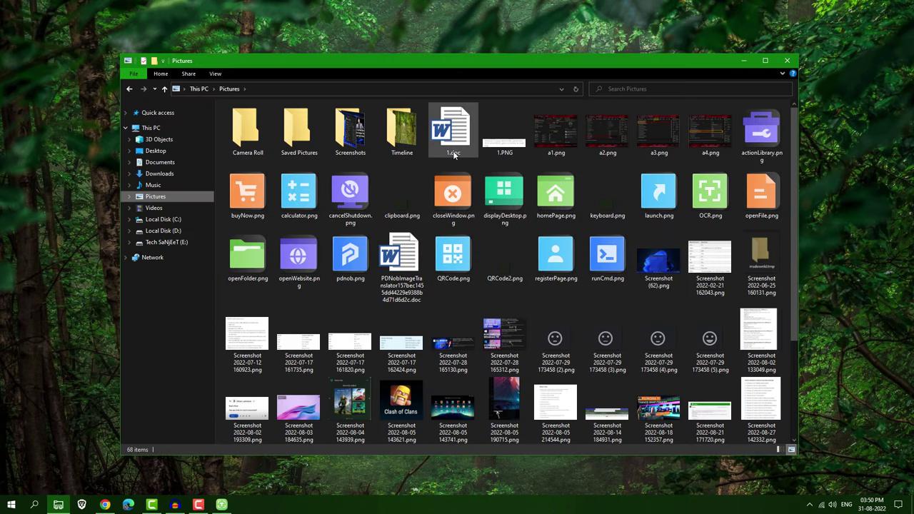
- Open 1.doc from Pictures in Word with Unicode (UTF-8) encoding, check its text against the recognized list, and close it
{"action": "double_click", "coordinate": [454, 152]}
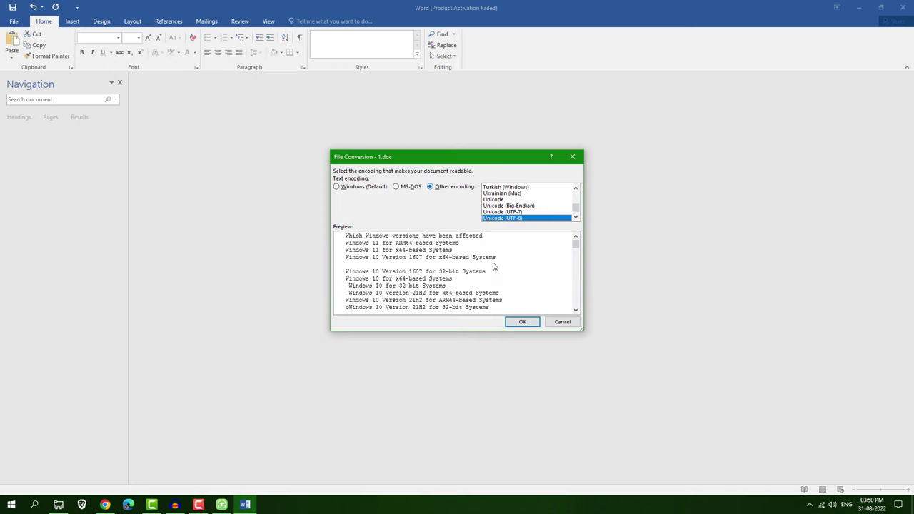
{"action": "left_click", "coordinate": [522, 321]}
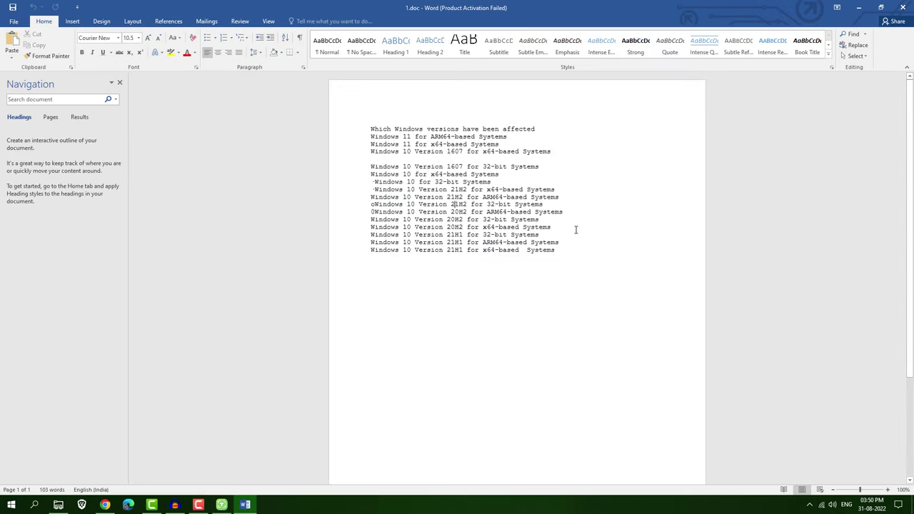
{"action": "key", "text": "alt+F4"}
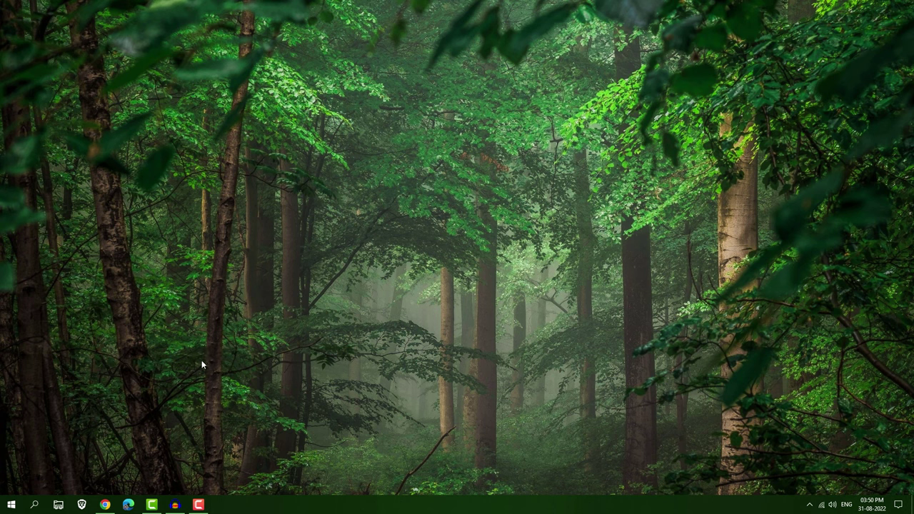
- In Chrome's Kotlin Notes PDF, capture the Chapter 16: Class Inheritance heading, table and introduction for text recognition, then dismiss the result
{"action": "left_click", "coordinate": [105, 504]}
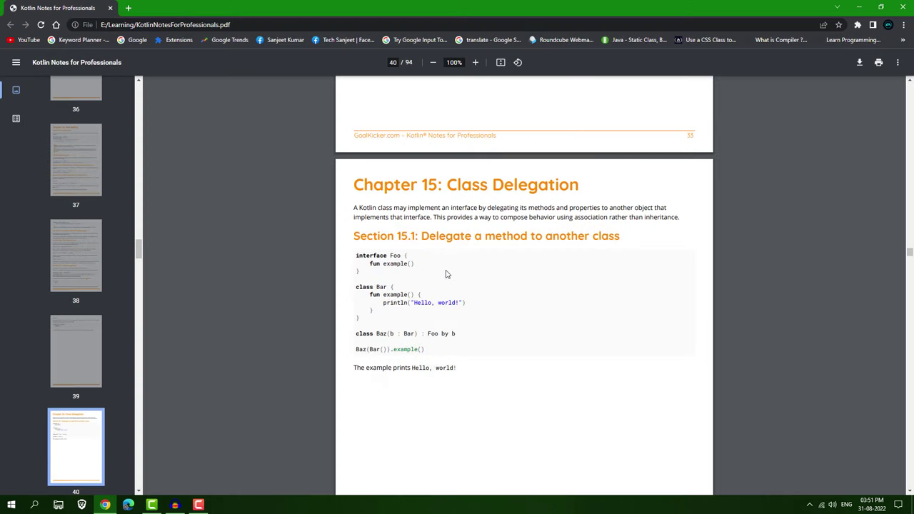
{"action": "scroll", "coordinate": [453, 261], "scroll_direction": "down", "scroll_amount": 7}
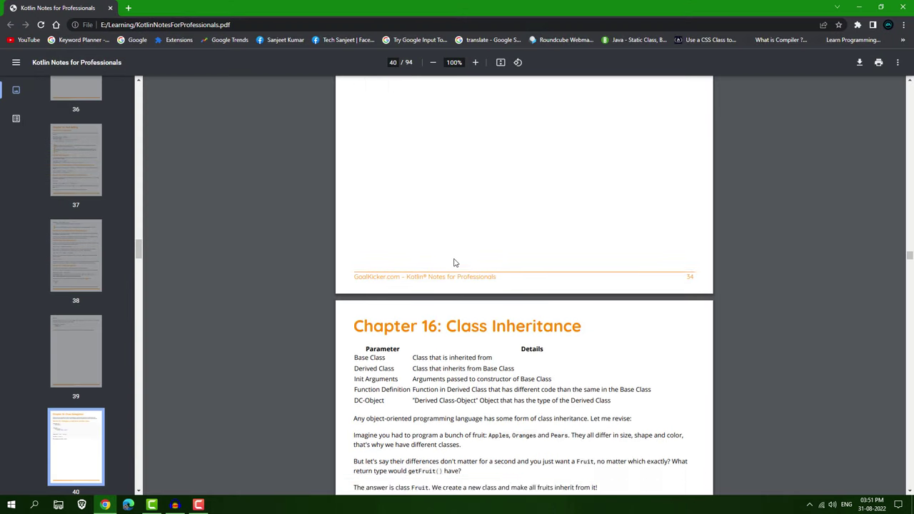
{"action": "scroll", "coordinate": [451, 328], "scroll_direction": "down", "scroll_amount": 1}
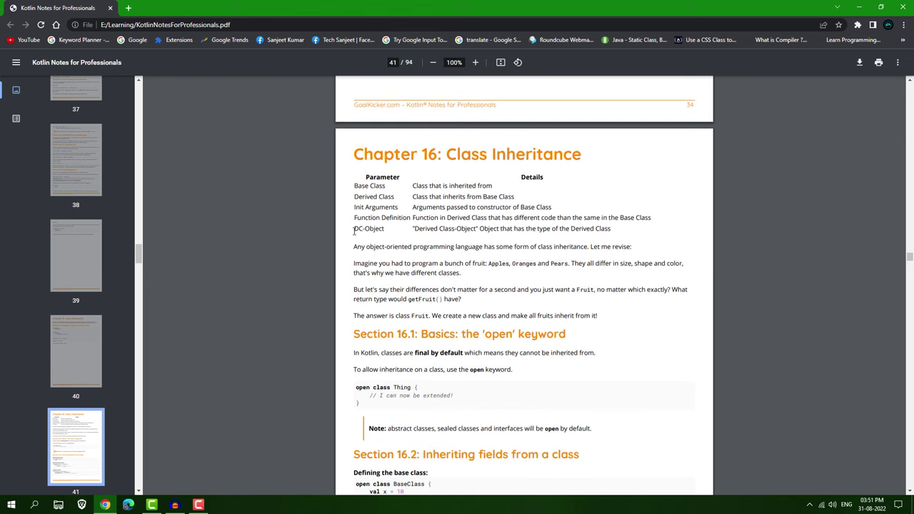
{"action": "key", "text": "Print"}
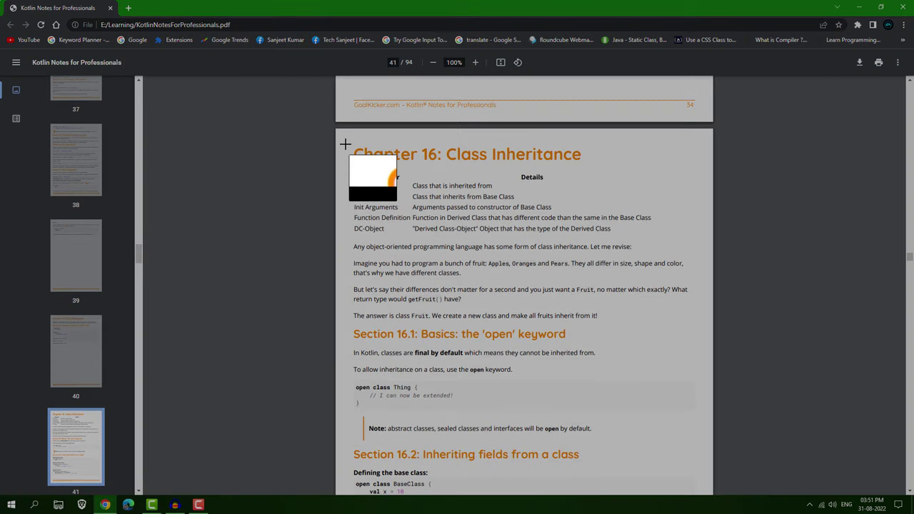
{"action": "left_click_drag", "start_coordinate": [342, 139], "coordinate": [696, 329]}
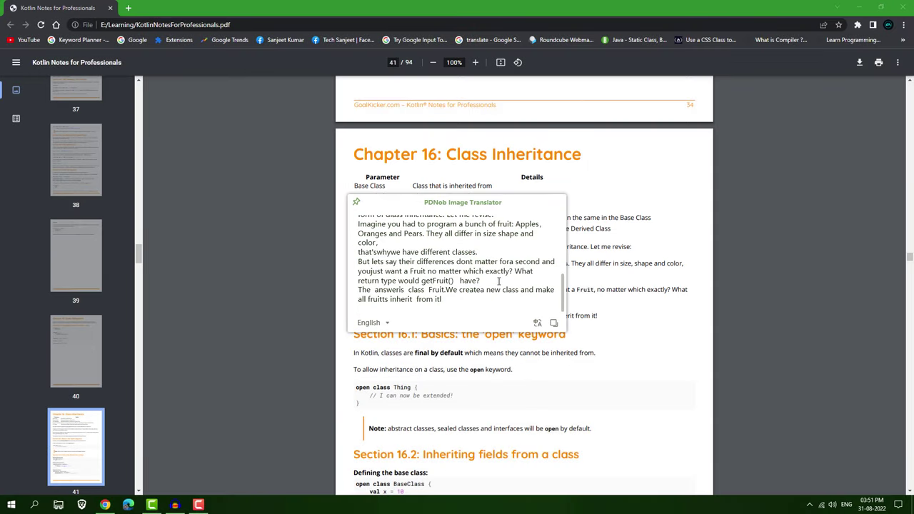
{"action": "left_click", "coordinate": [622, 248]}
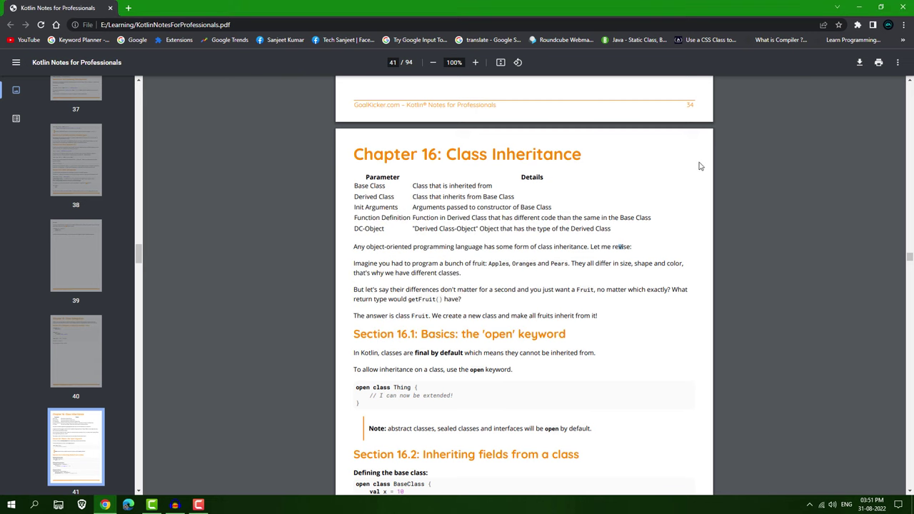
- Minimize Chrome, reopen PDNob Image Translator, and import "Screenshot 2022-08-31 154700.png" and "Screenshot 2022-08-31 154649.png" together from Pictures
{"action": "left_click", "coordinate": [859, 7]}
{"action": "left_click", "coordinate": [809, 505]}
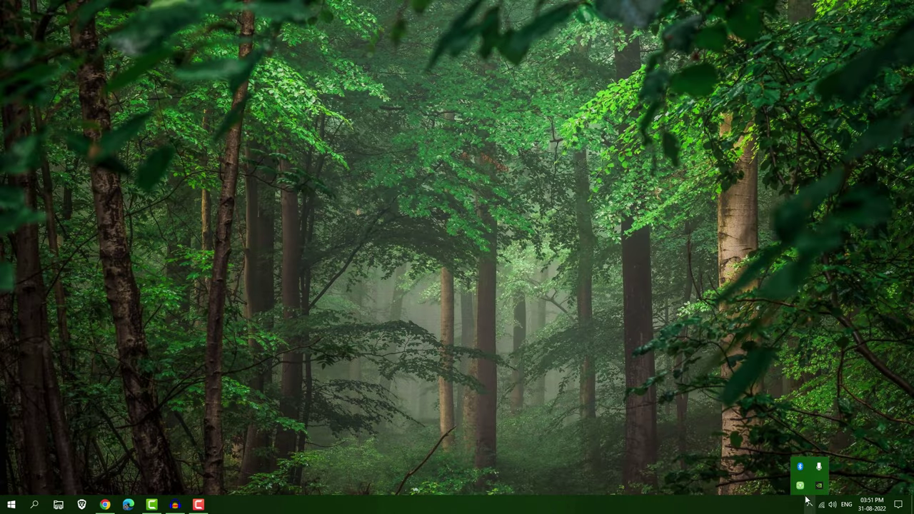
{"action": "right_click", "coordinate": [800, 485]}
{"action": "left_click", "coordinate": [700, 390]}
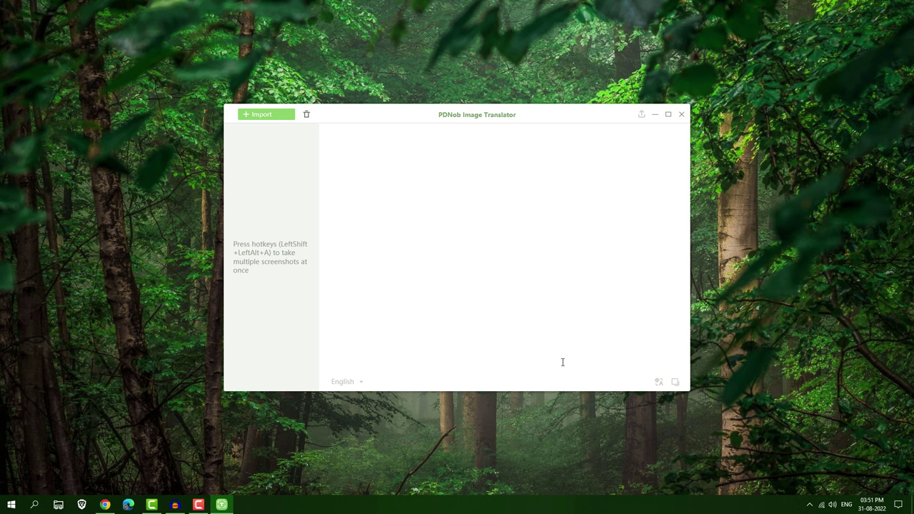
{"action": "left_click", "coordinate": [264, 114]}
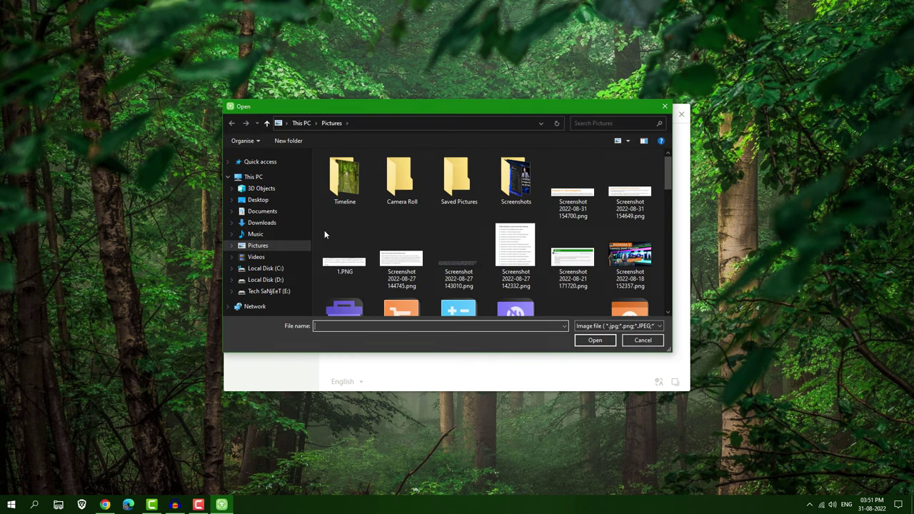
{"action": "left_click", "coordinate": [620, 197], "text": "ctrl"}
{"action": "left_click", "coordinate": [593, 340]}
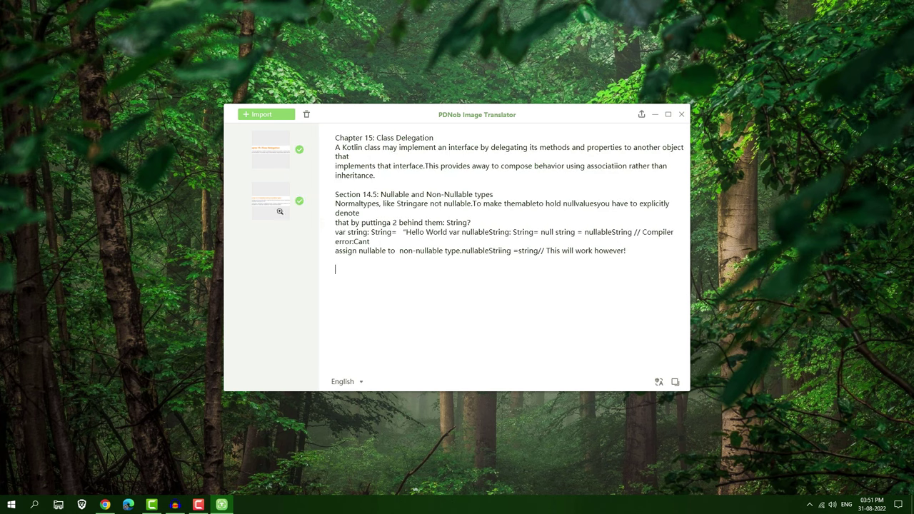
- Export the combined recognized text of both imported screenshots to Pictures in txt format, keeping the suggested file name
{"action": "mouse_move", "coordinate": [273, 212]}
{"action": "mouse_move", "coordinate": [641, 115]}
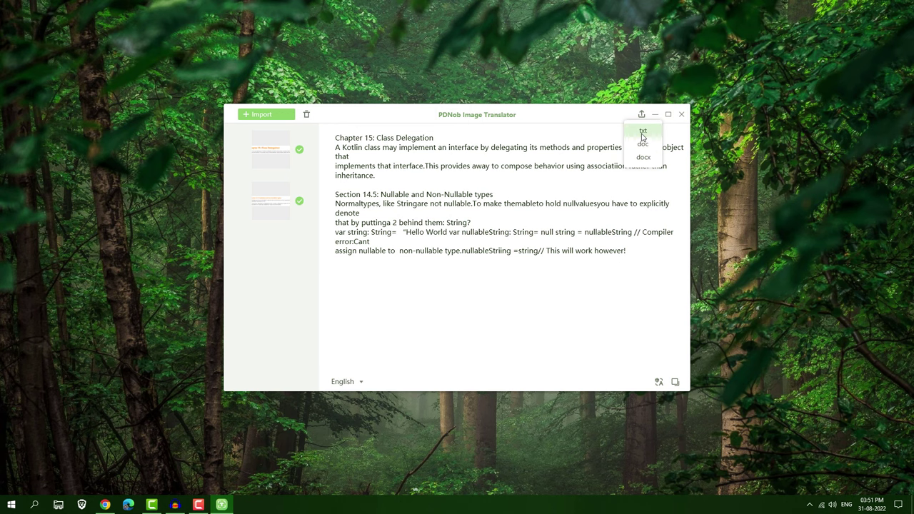
{"action": "left_click", "coordinate": [642, 135]}
{"action": "left_click", "coordinate": [586, 341]}
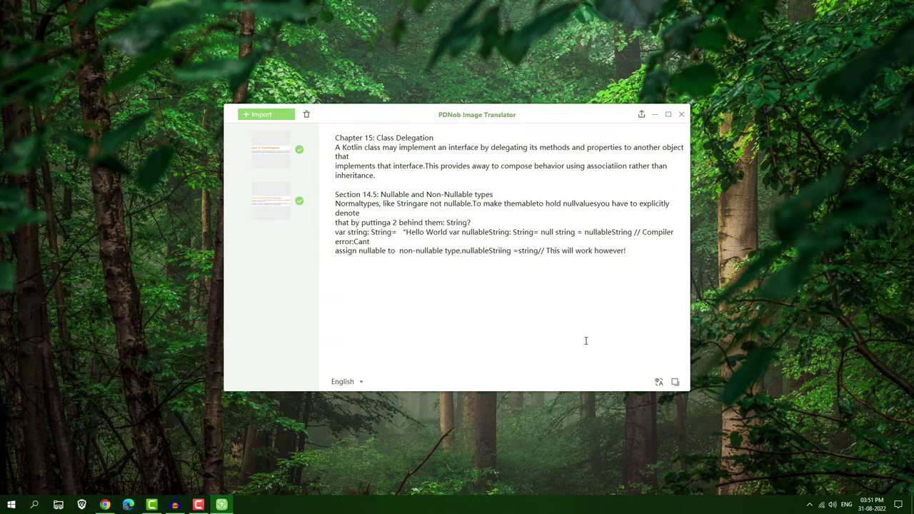
- Open the exported txt file from Pictures in Notepad and select all its text to review the Chapter 15 and Section 14.5 content
{"action": "key", "text": "super+e"}
{"action": "left_click", "coordinate": [167, 195]}
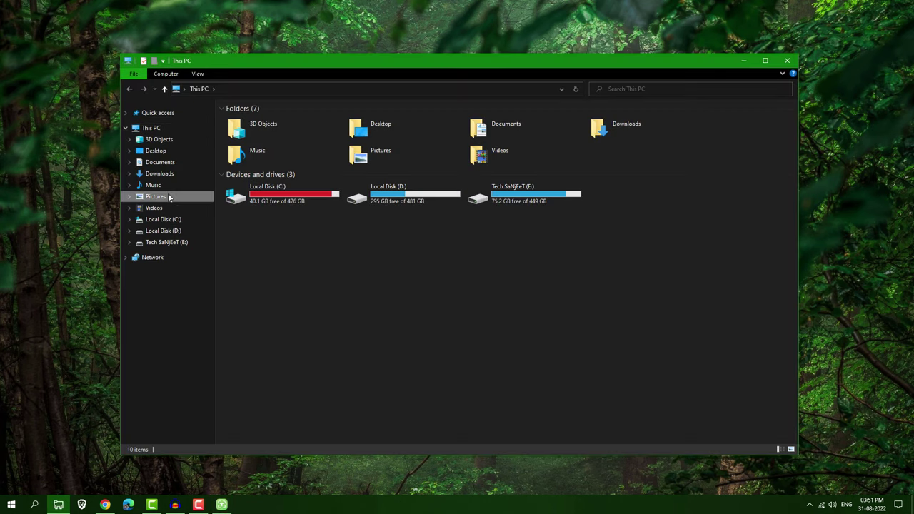
{"action": "double_click", "coordinate": [452, 258]}
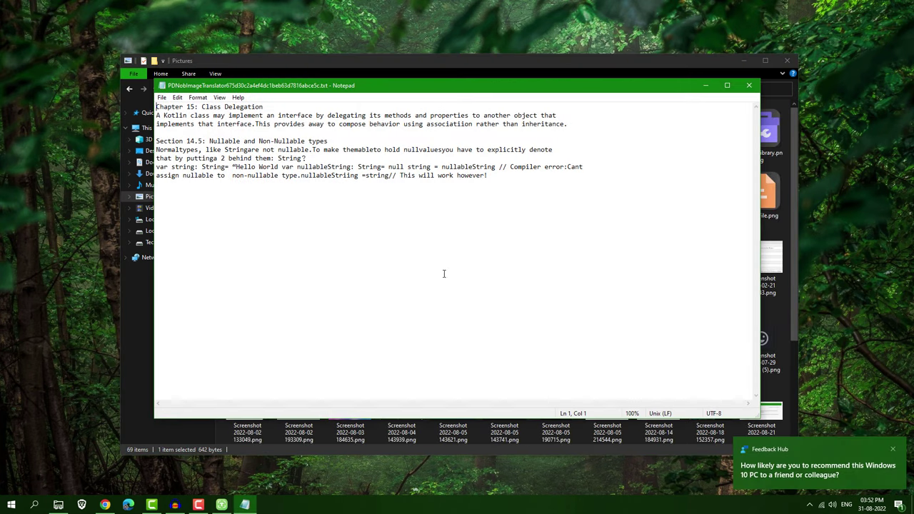
{"action": "left_click_drag", "start_coordinate": [487, 175], "coordinate": [160, 107]}
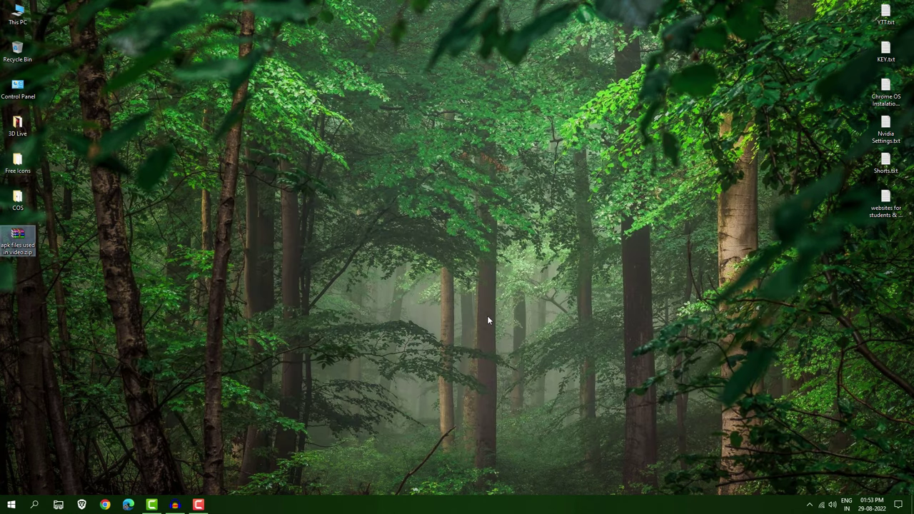